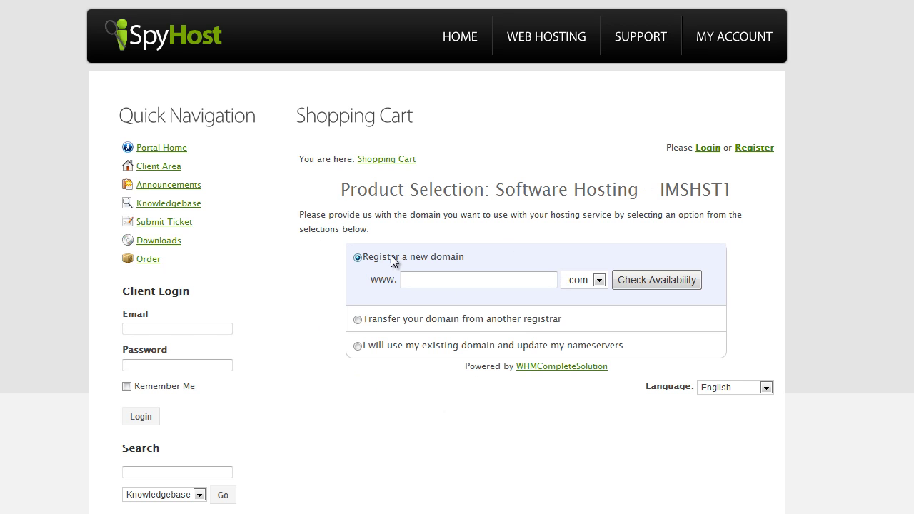
Choose the existing-domain option and paste domain4sample as the .com domain name.
click(359, 346)
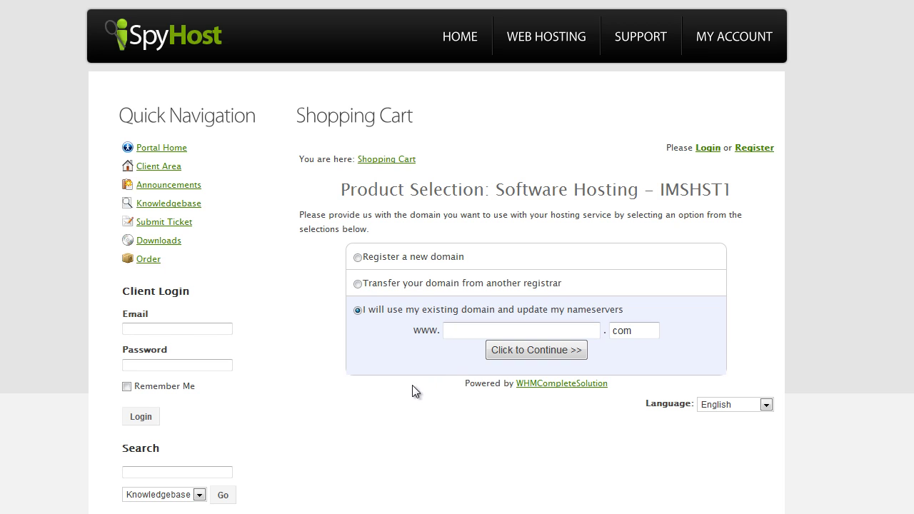
text(domain4sample)
Continue with domain4sample.com and review the billing cycles and the $116.95 order summary.
click(546, 351)
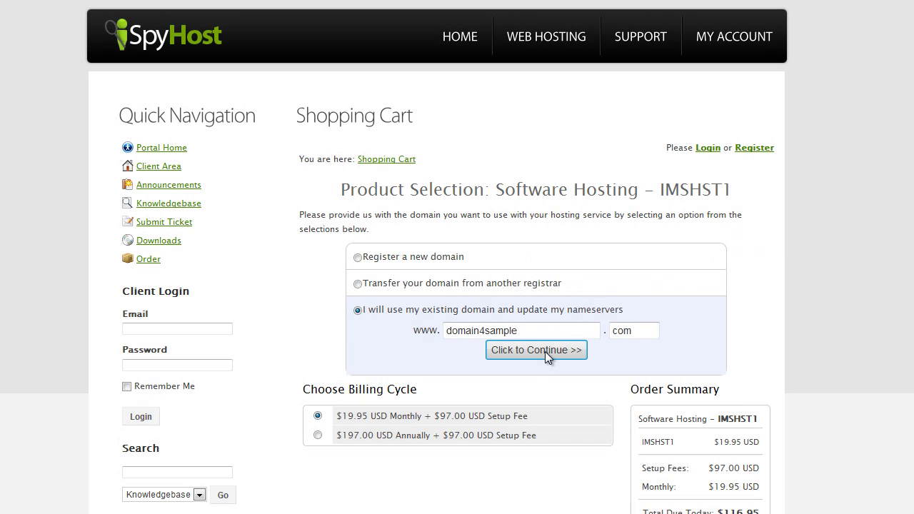
scroll(545, 351, down, 4)
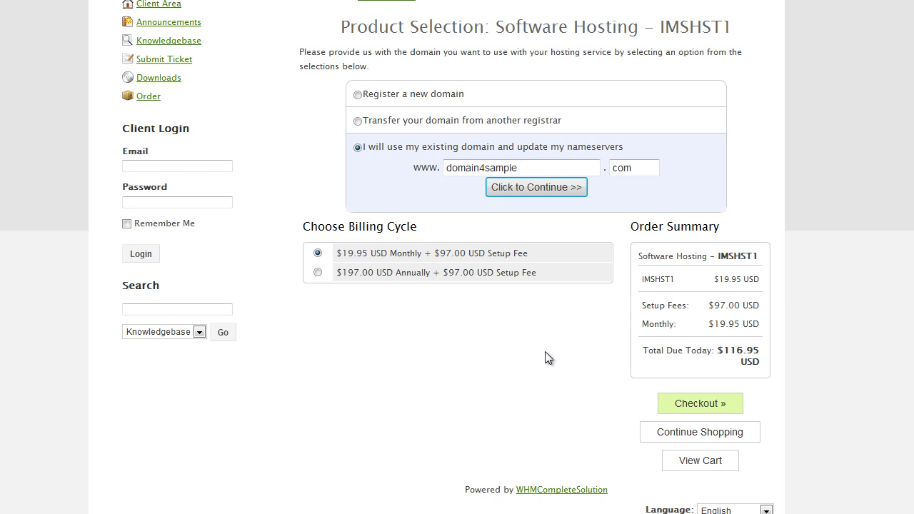
scroll(544, 357, up, 1)
Check out, enter the new customer's name and address details, and update the order totals.
click(700, 404)
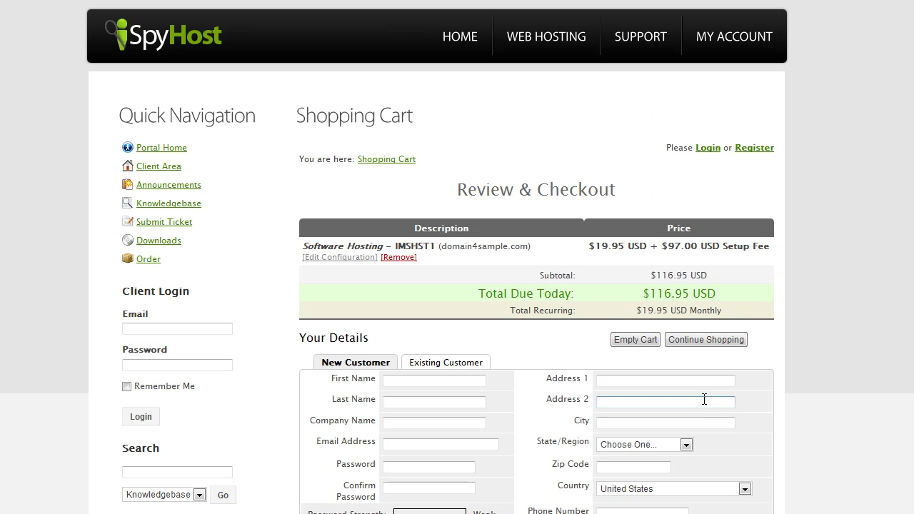
scroll(704, 400, down, 2)
scroll(704, 399, down, 2)
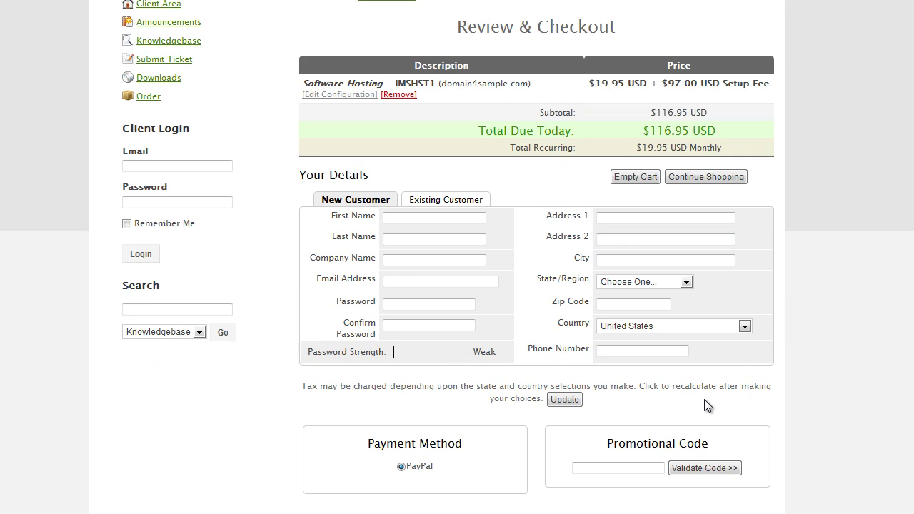
click(447, 220)
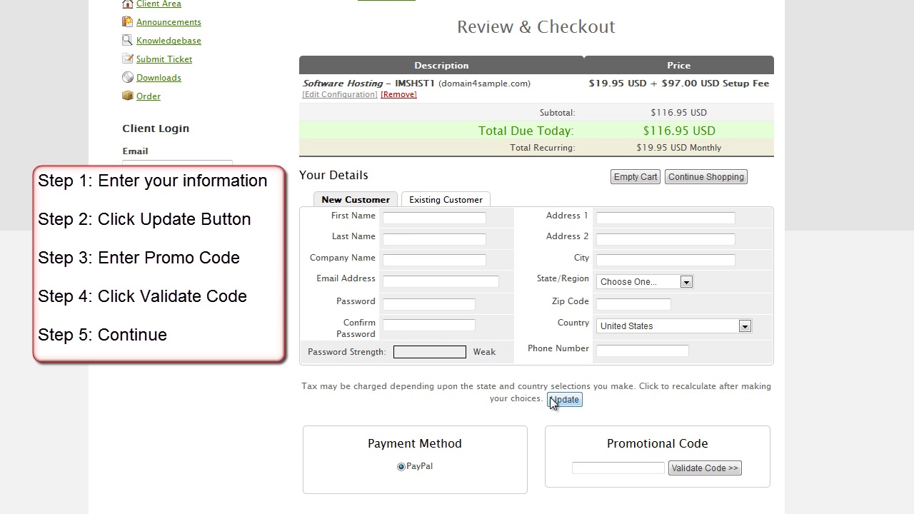
click(408, 218)
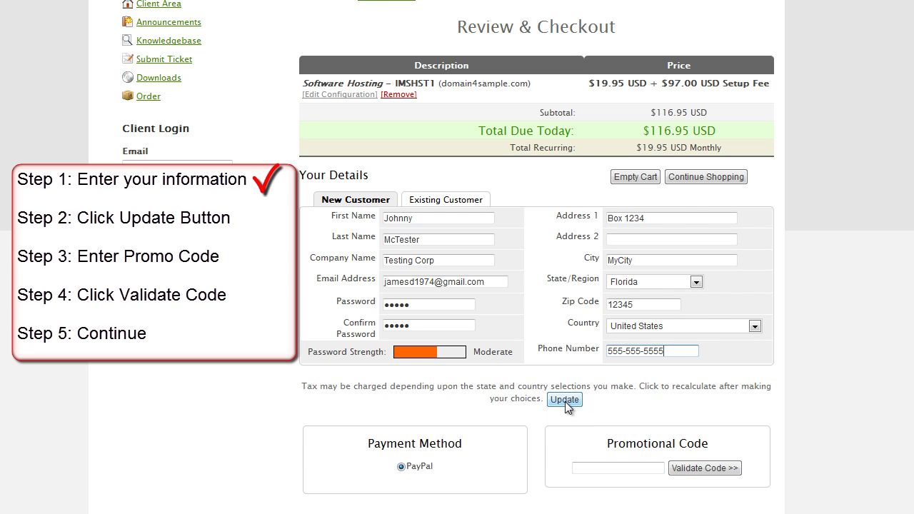
click(565, 400)
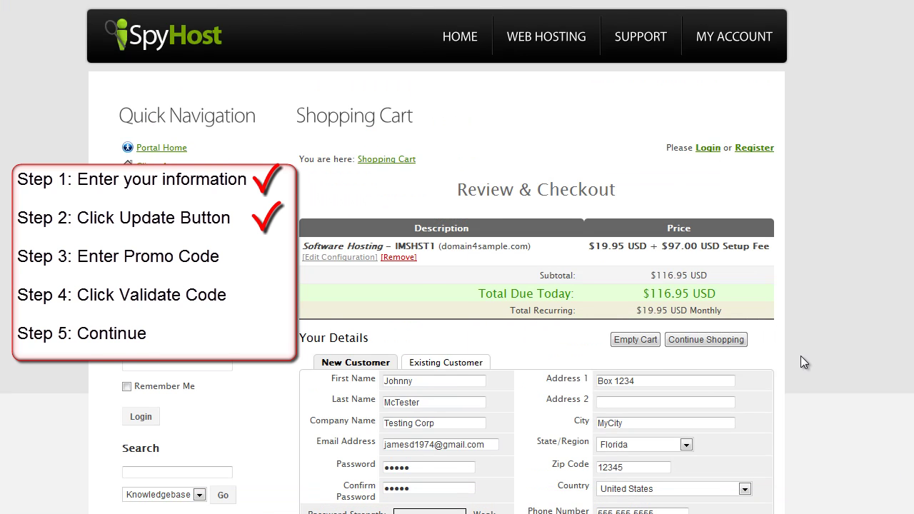
Validate promo code INSTALL, discounting the $97.00 setup fee to leave $19.95 due today.
scroll(801, 357, down, 2)
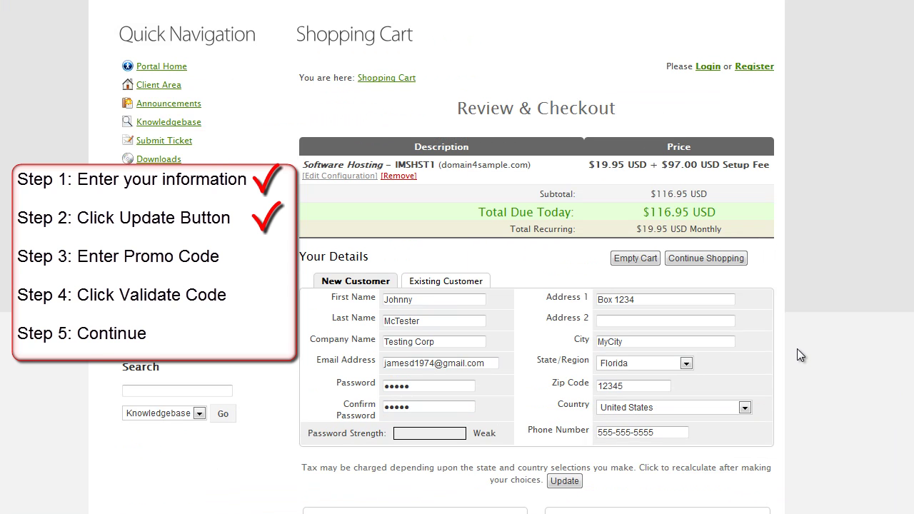
scroll(794, 344, down, 2)
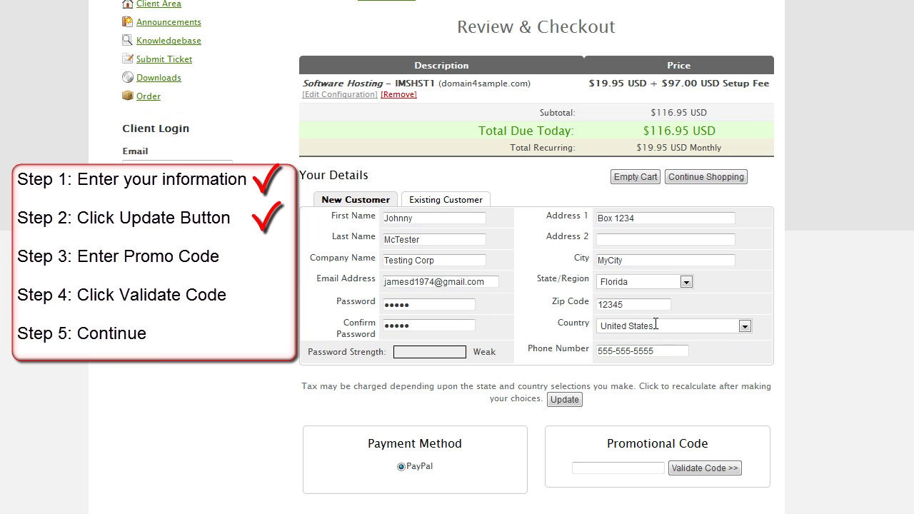
scroll(531, 314, down, 2)
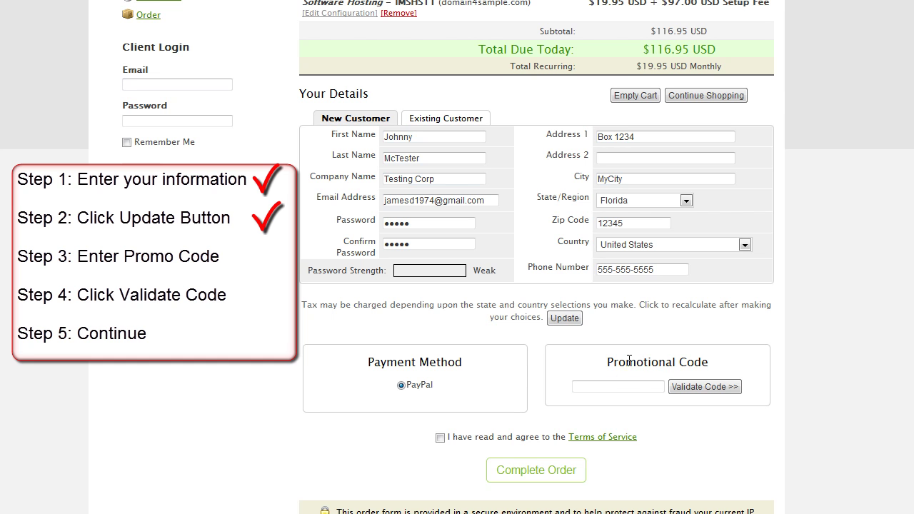
click(617, 390)
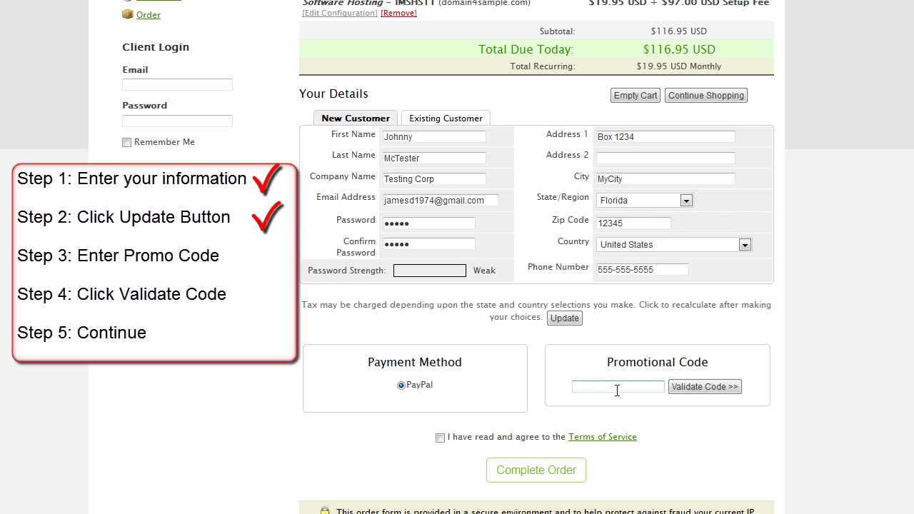
text(IN)
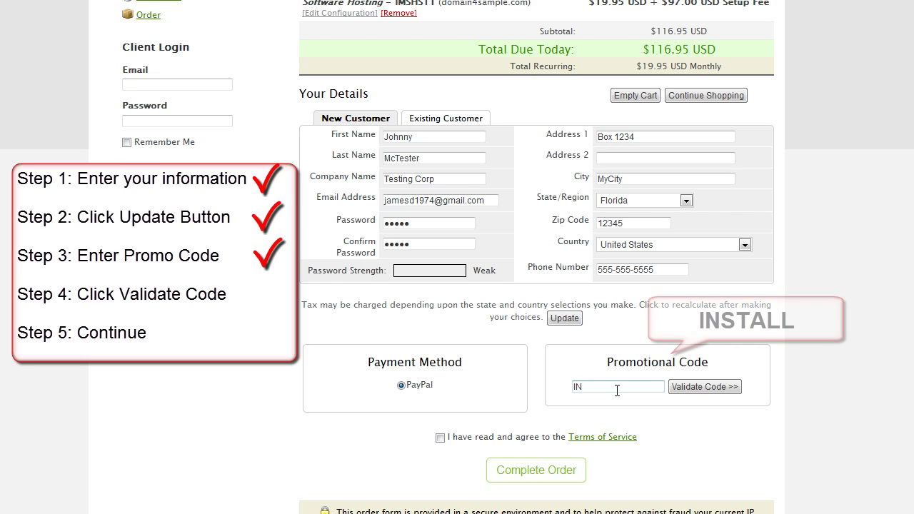
text(STALL)
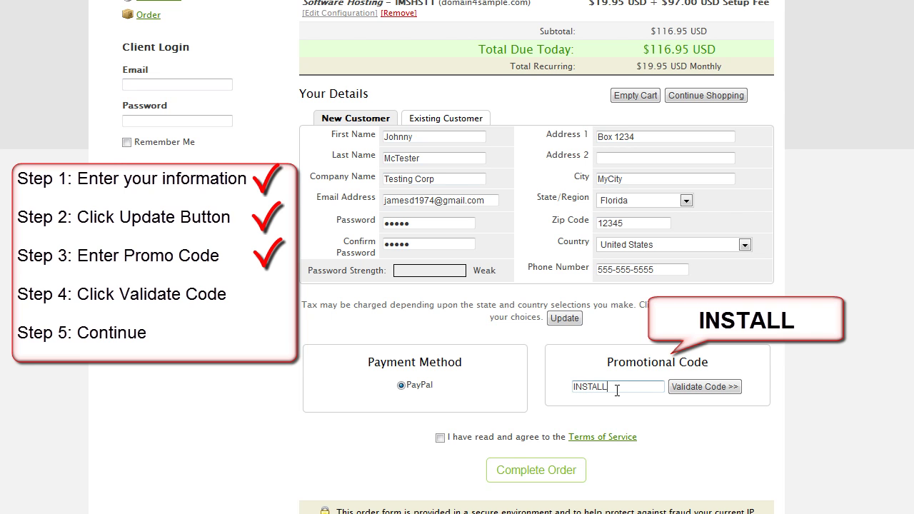
click(609, 376)
click(708, 385)
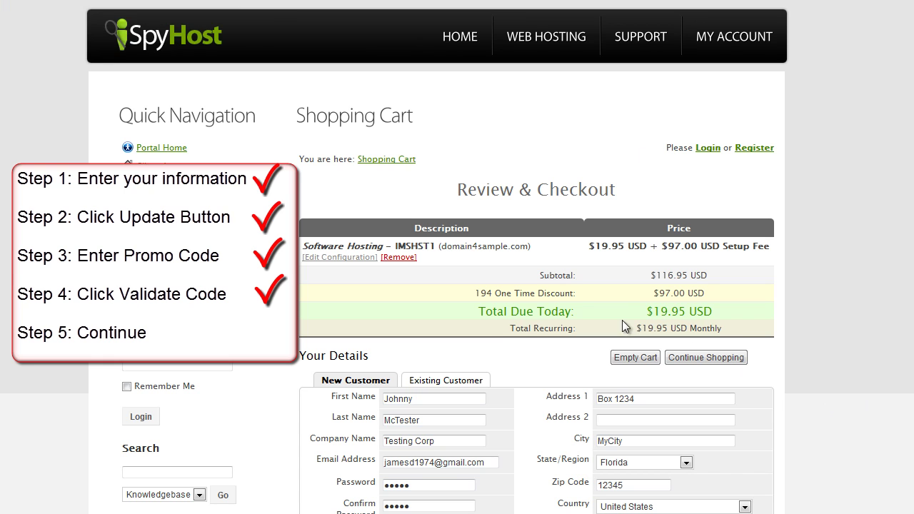
Highlight the reduced $19.95 total, then scroll down to the Terms of Service agreement.
drag(483, 312, 717, 313)
click(714, 313)
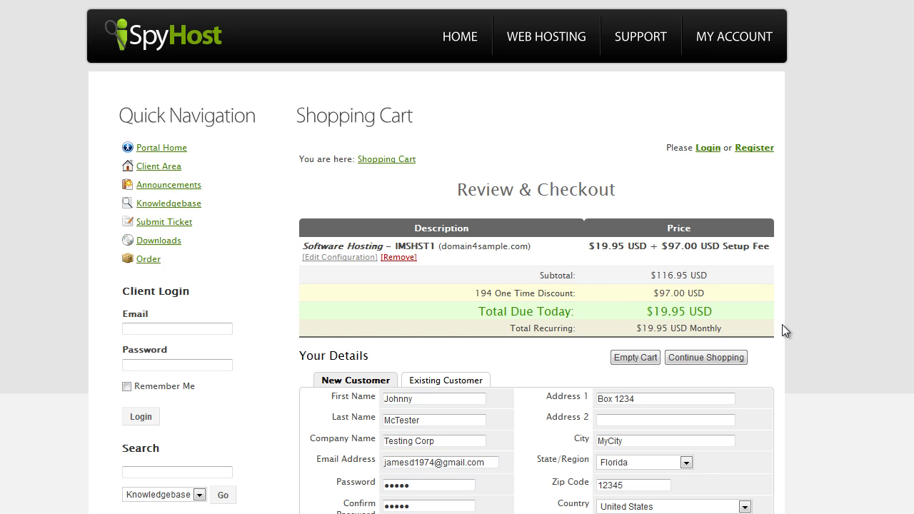
scroll(782, 324, down, 4)
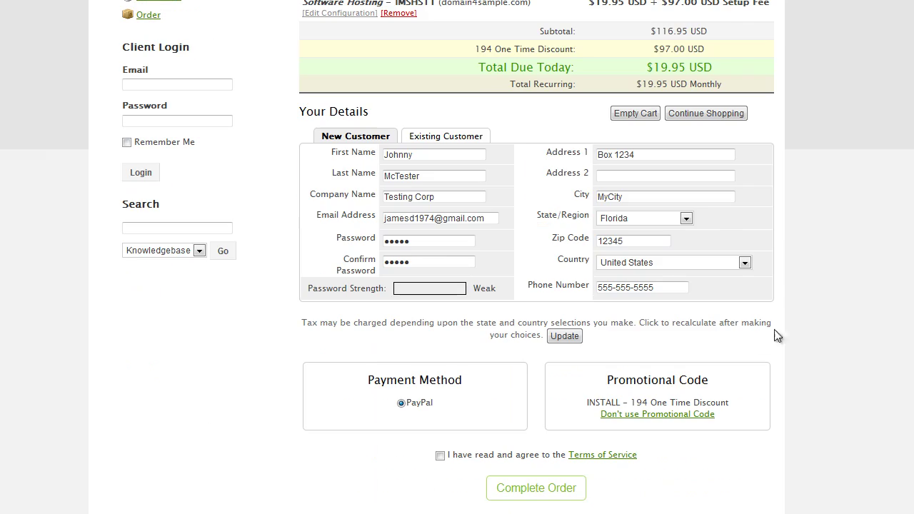
scroll(811, 318, down, 2)
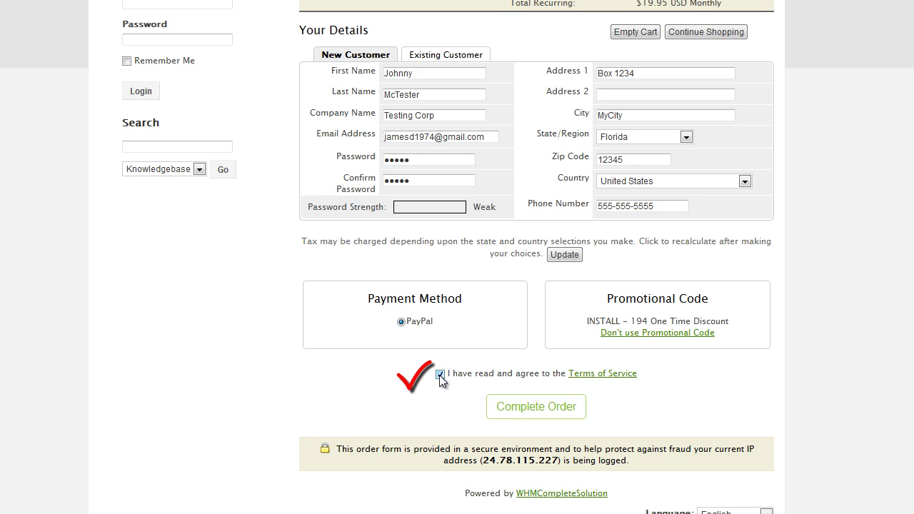
Complete the order and highlight the invoice's promo code line and $-97.00 discount.
click(546, 412)
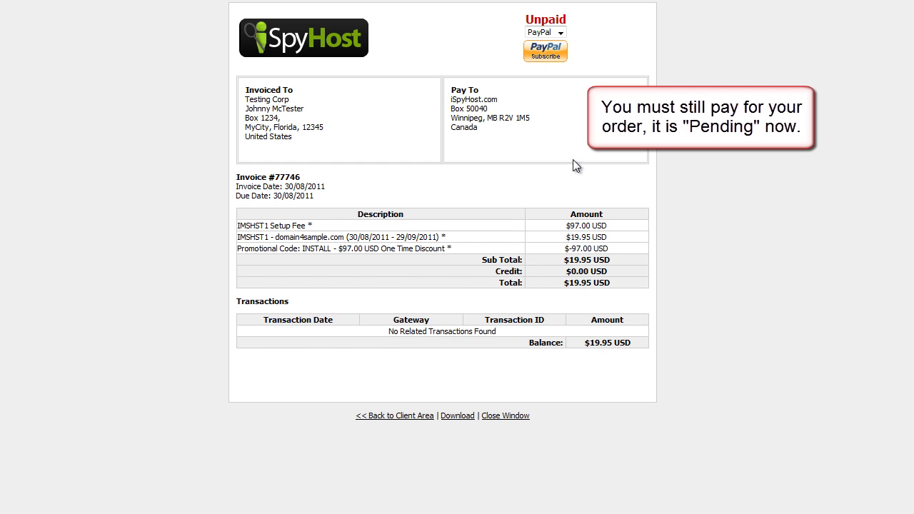
drag(244, 250, 450, 250)
click(406, 248)
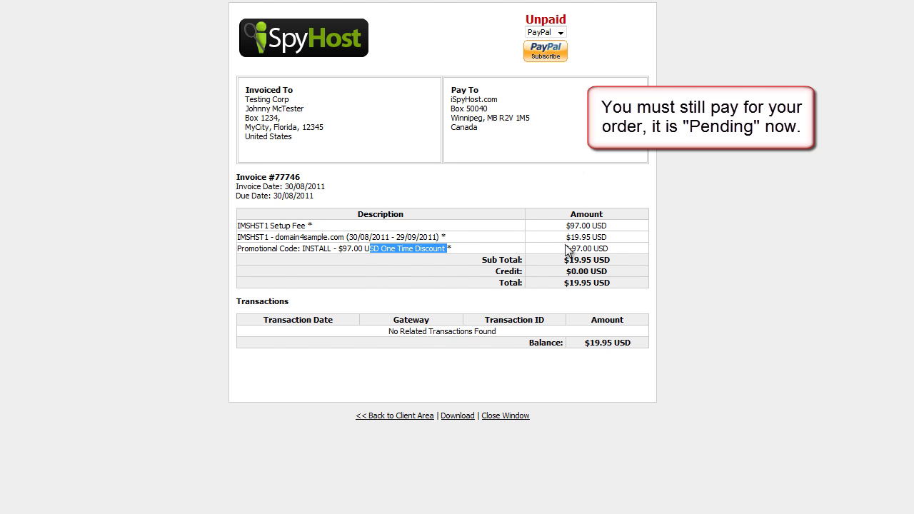
drag(564, 248, 612, 255)
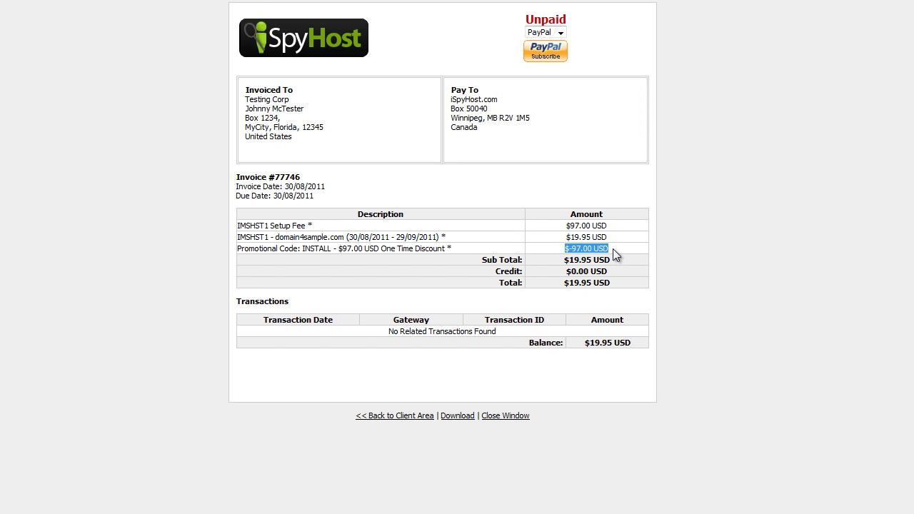
click(613, 248)
Highlight the $19.95 USD invoice total and the $19.95 balance due.
drag(612, 282, 563, 282)
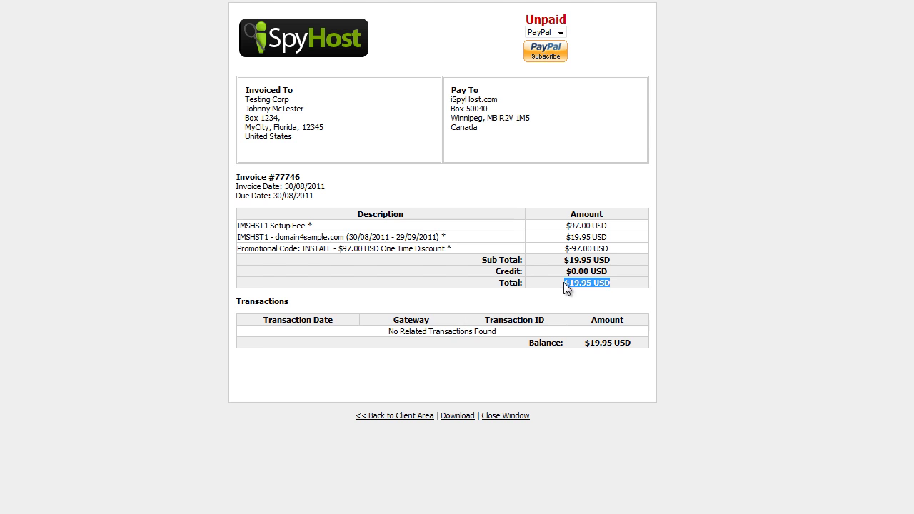
click(572, 282)
drag(587, 344, 624, 343)
click(625, 345)
Pay via PayPal using an existing account, autofilling its saved e-mail and password.
click(548, 56)
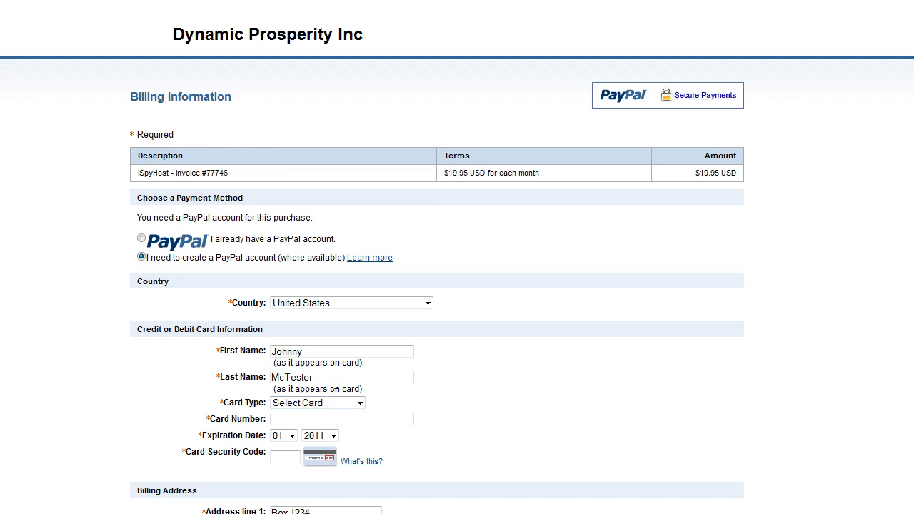
scroll(336, 383, down, 5)
scroll(441, 414, up, 3)
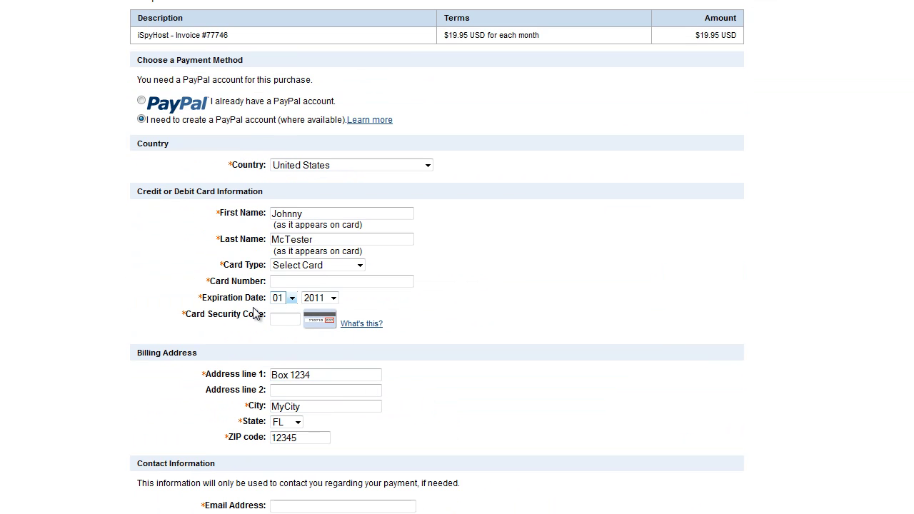
scroll(256, 314, up, 3)
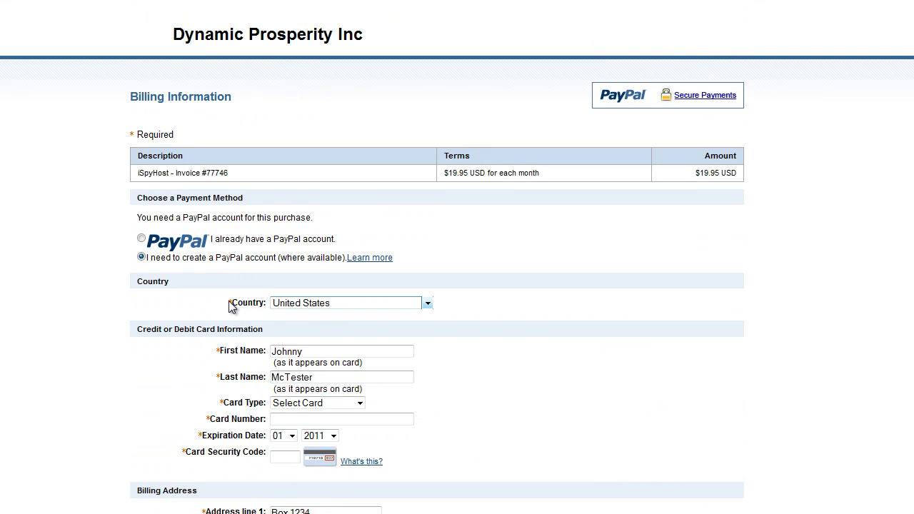
click(141, 239)
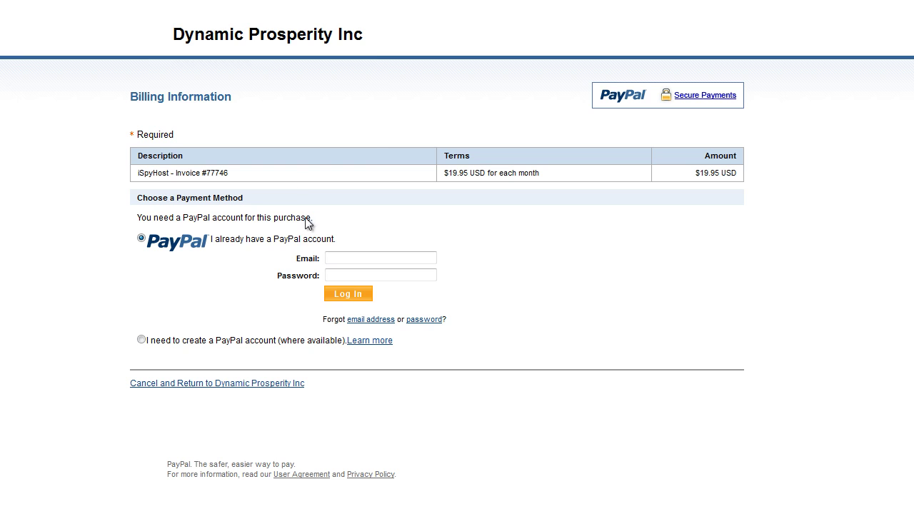
click(270, 0)
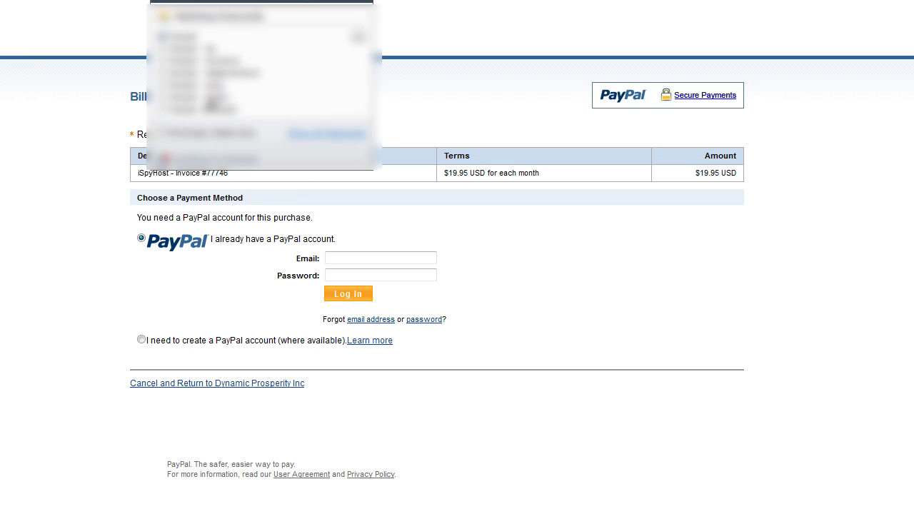
click(296, 159)
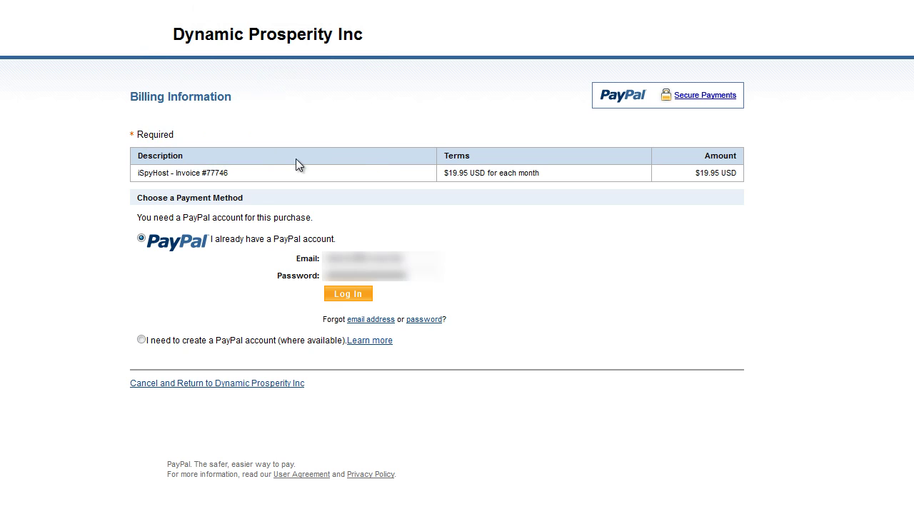
Log in to PayPal, approve the $19.95 payment, and return to iSpyHost's order confirmation.
click(351, 294)
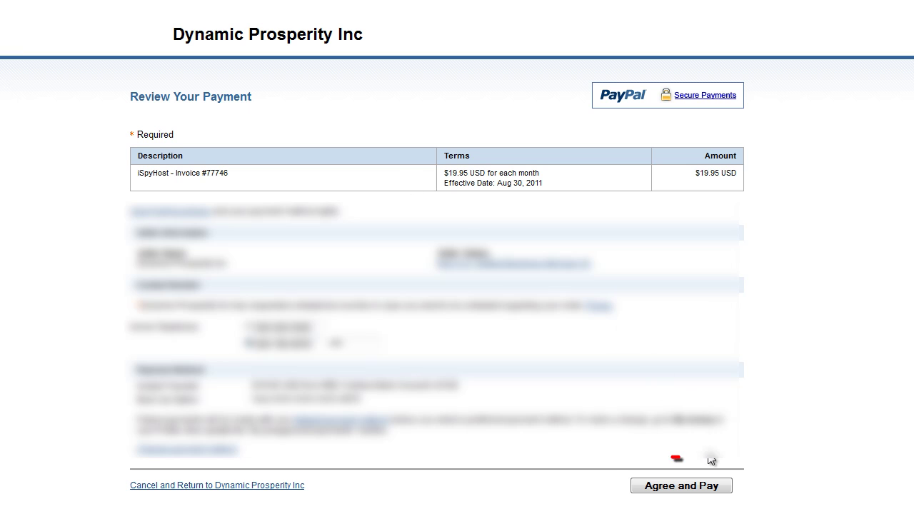
click(679, 489)
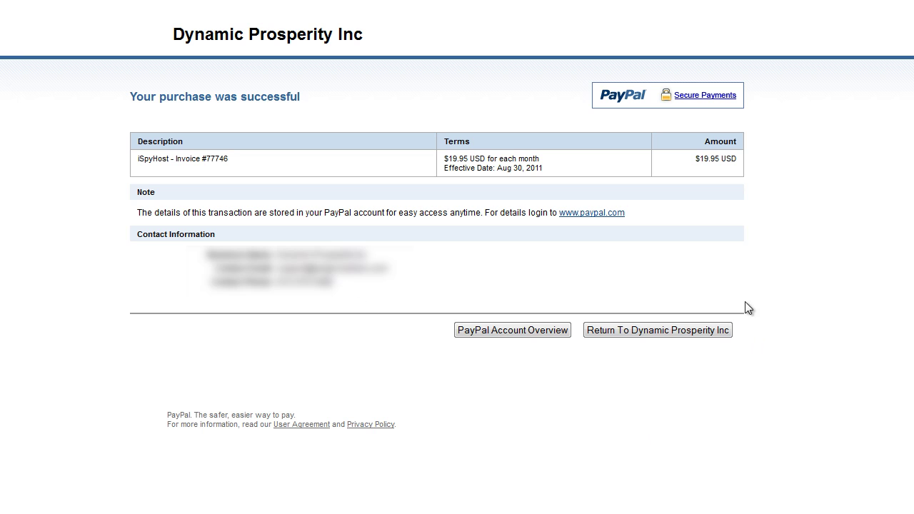
click(633, 332)
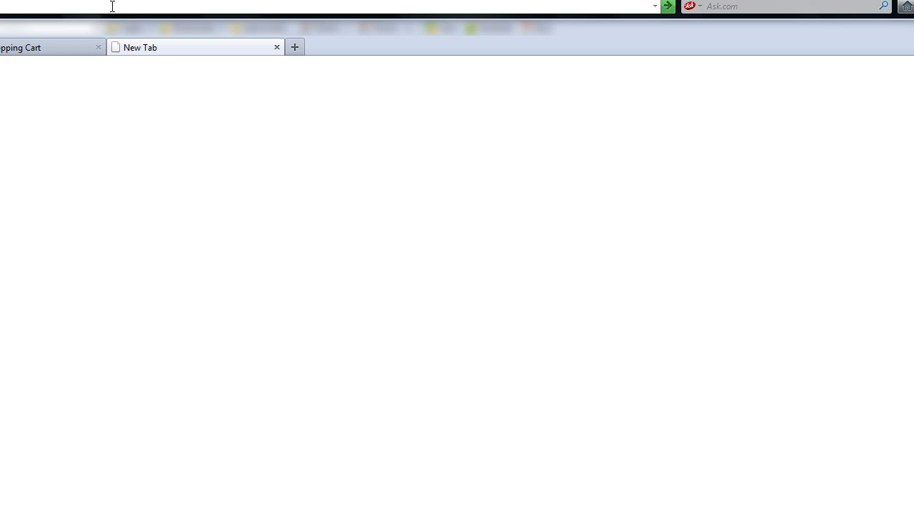
text(HTTP)
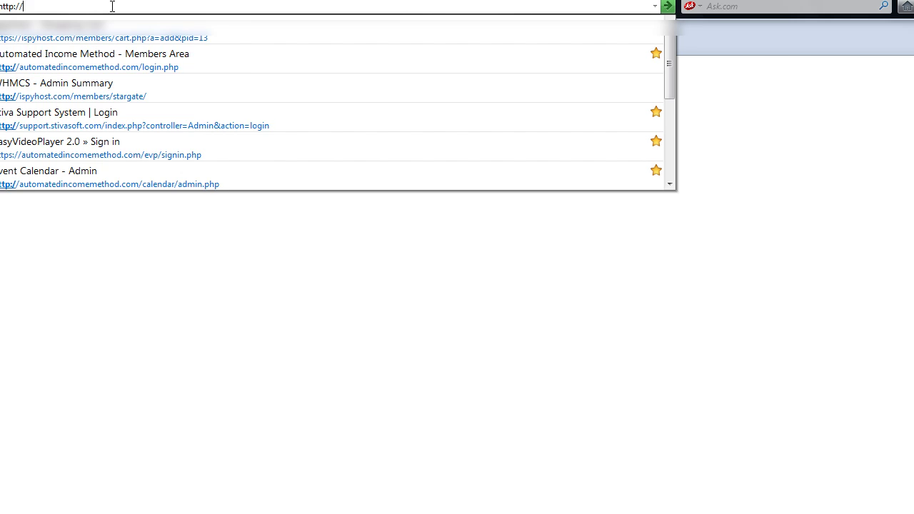
text(wwwdomain4sample)
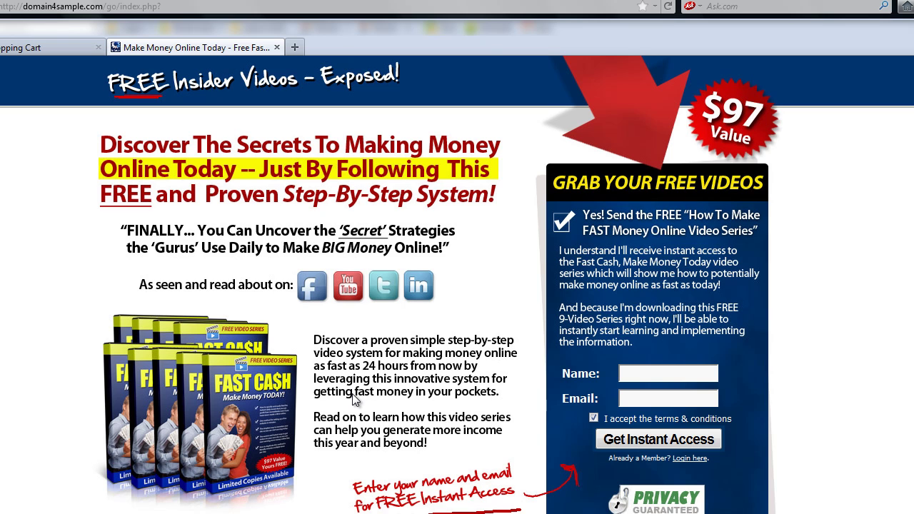
Open Gmail in a new tab and open the [PRINT] Important Account Information email.
click(294, 48)
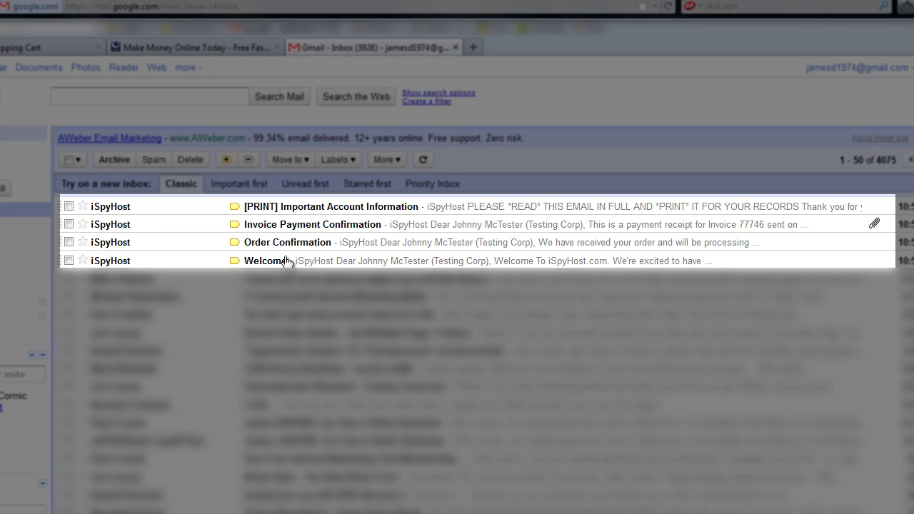
click(291, 209)
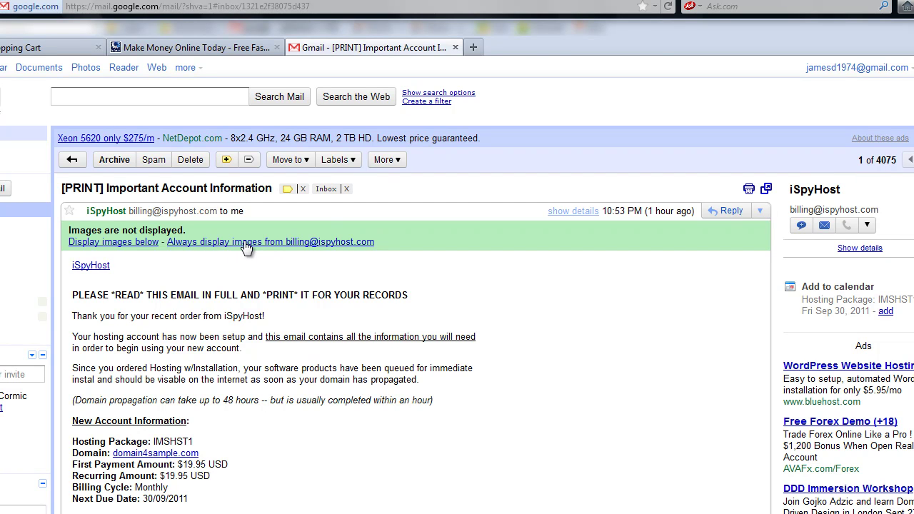
Always show images from the iSpyHost billing sender and read the cPanel, ns1/ns2.ispyhost.com and admin login details.
click(244, 243)
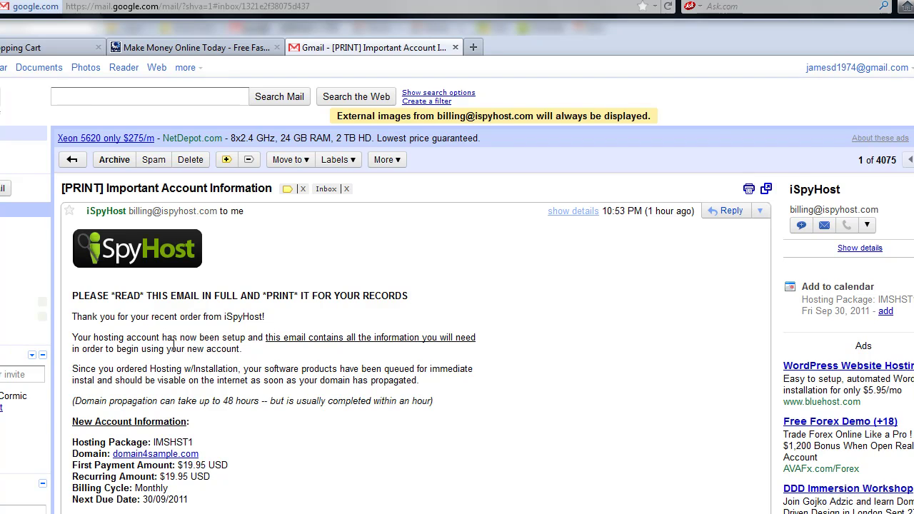
scroll(172, 345, down, 3)
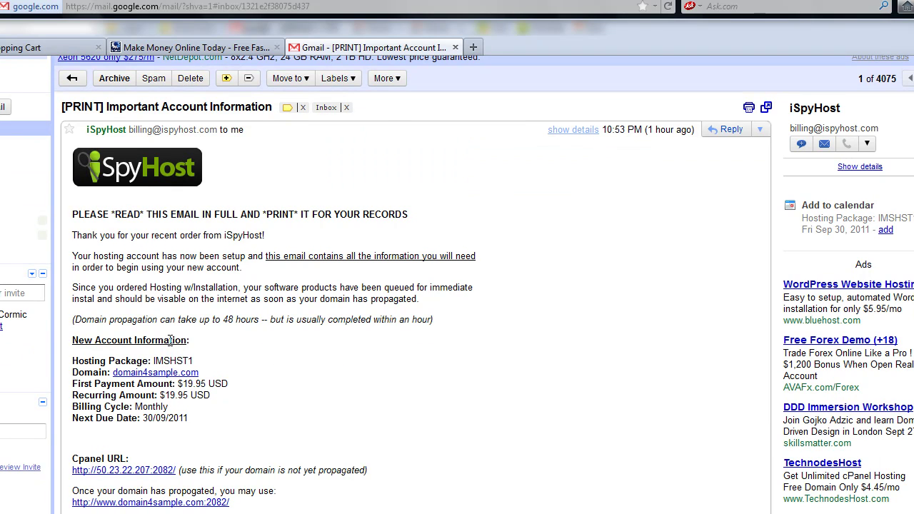
scroll(170, 340, down, 3)
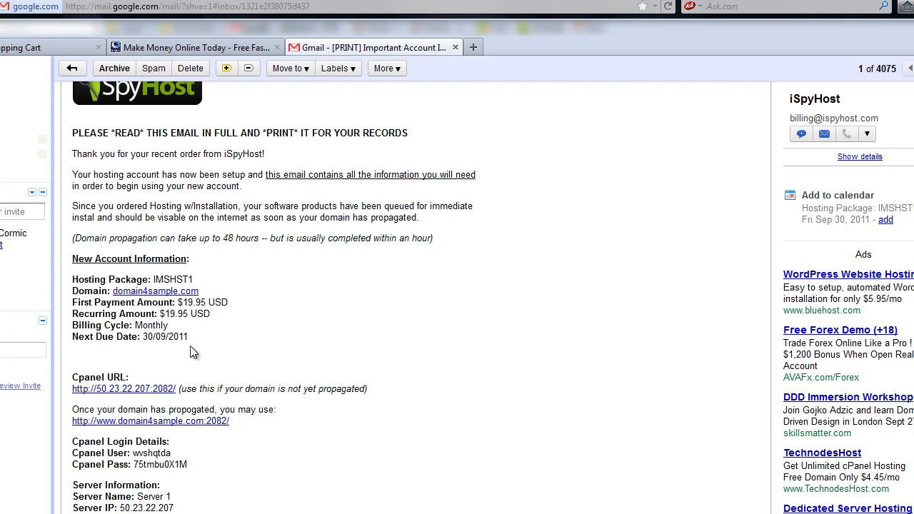
scroll(233, 342, down, 3)
scroll(233, 342, down, 3)
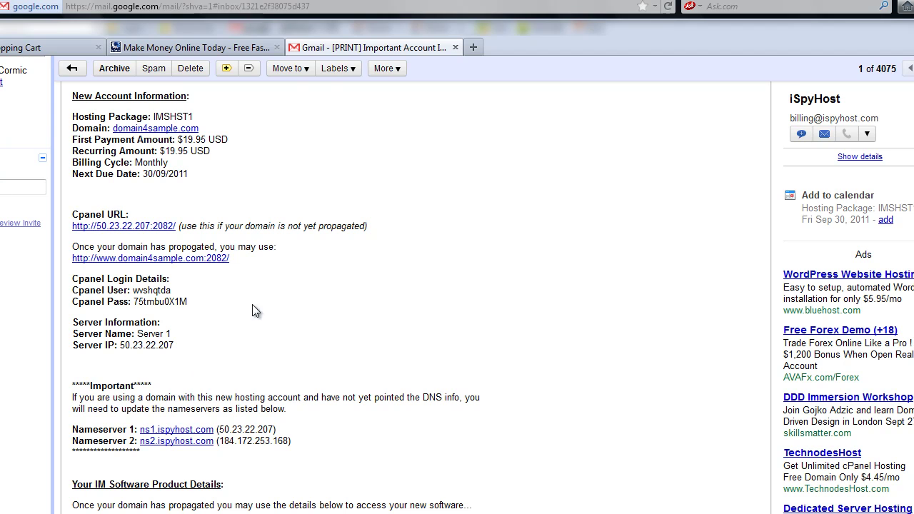
scroll(183, 347, down, 3)
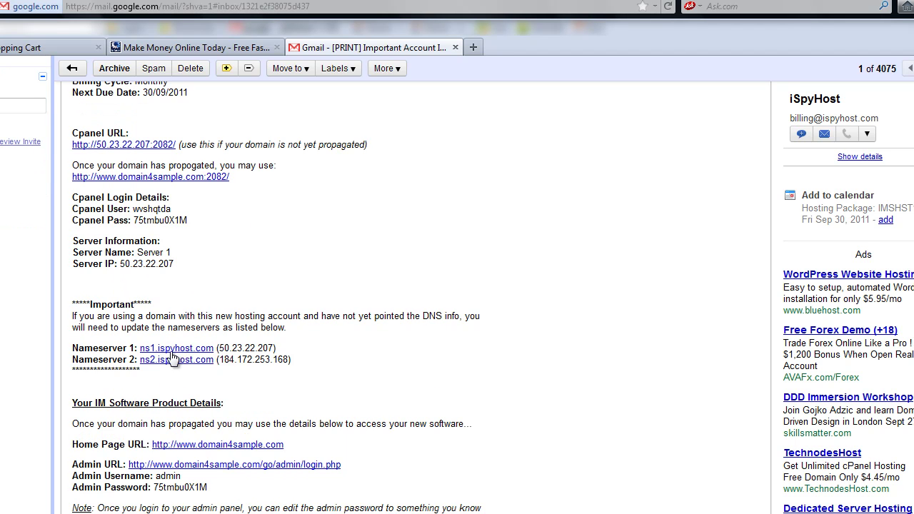
scroll(184, 347, down, 3)
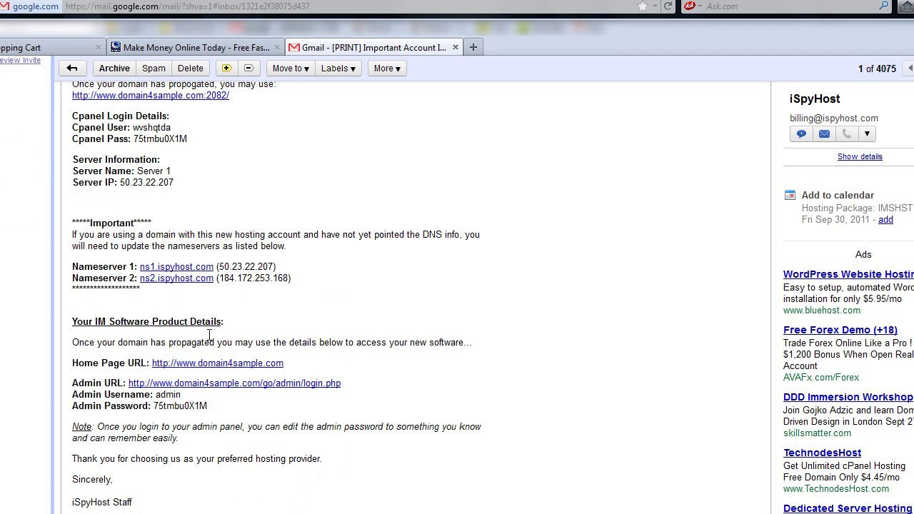
scroll(211, 344, down, 6)
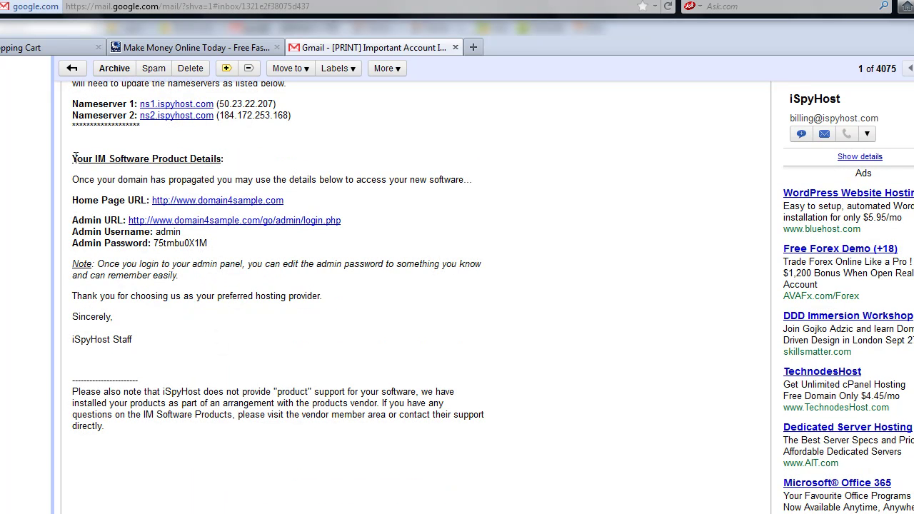
drag(72, 157, 233, 162)
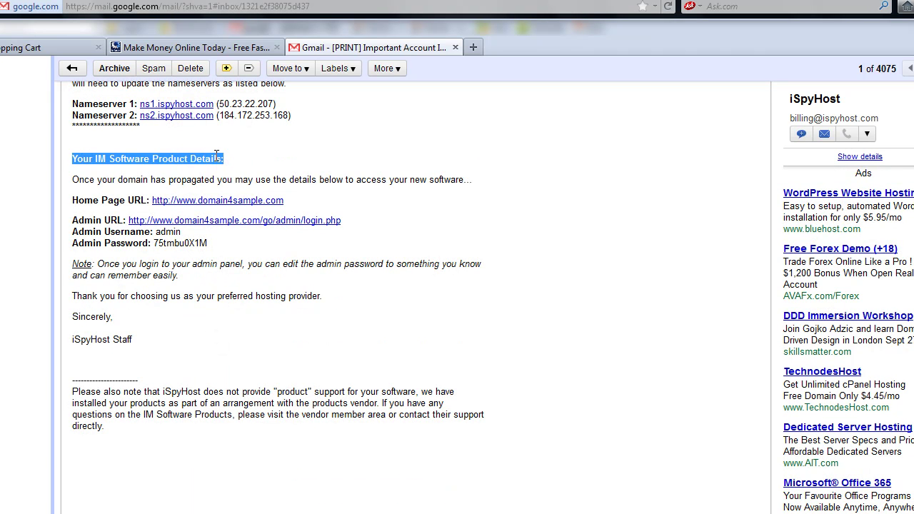
click(92, 157)
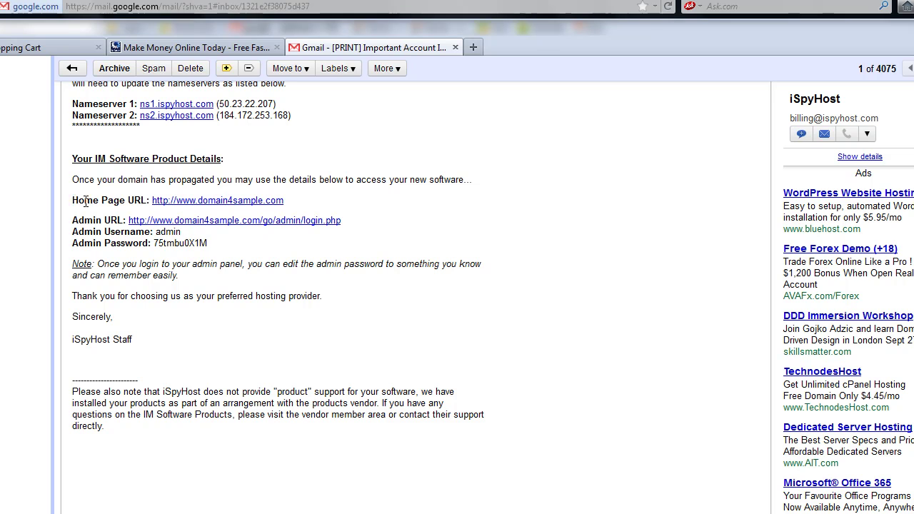
drag(72, 201, 140, 202)
click(140, 202)
drag(158, 231, 135, 243)
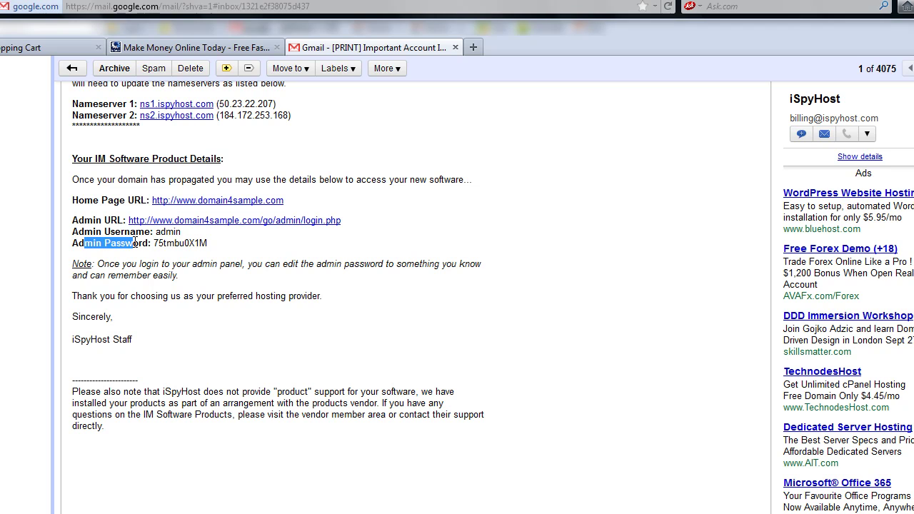
click(154, 242)
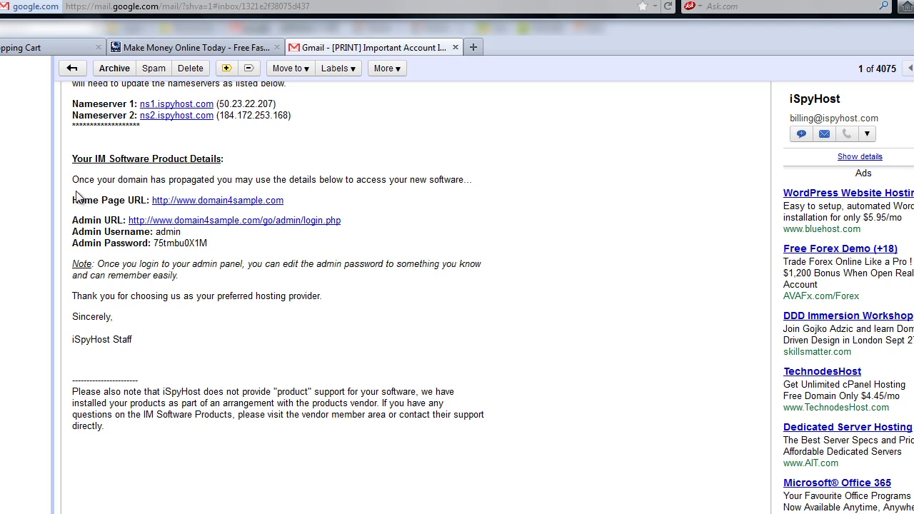